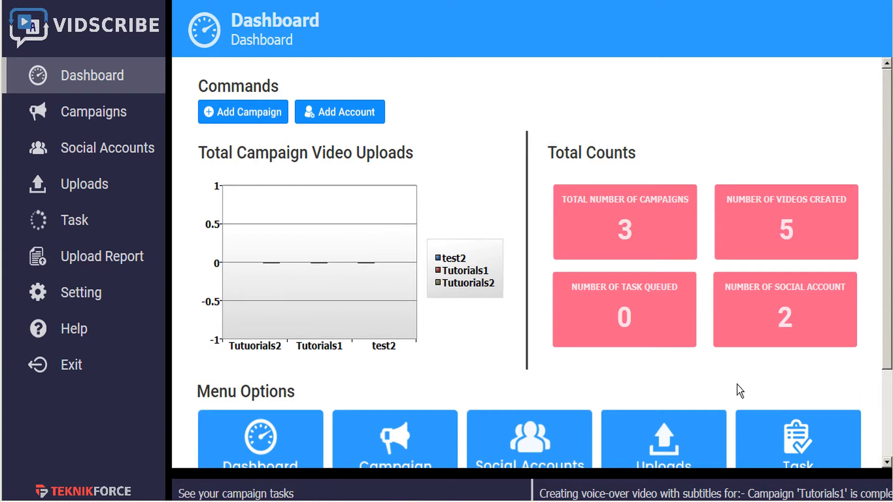
- Delete the YouTube account from Social Accounts so only Dropbox remains, then begin adding an account
left_click(100, 151)
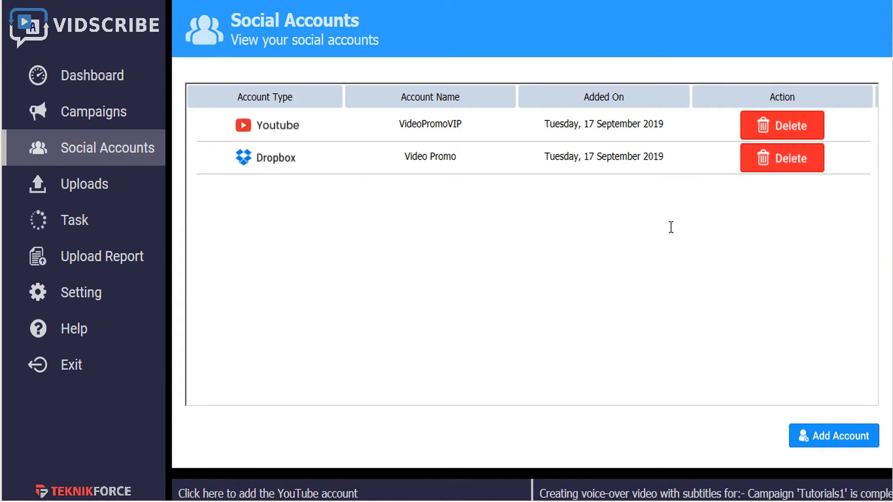
left_click(791, 132)
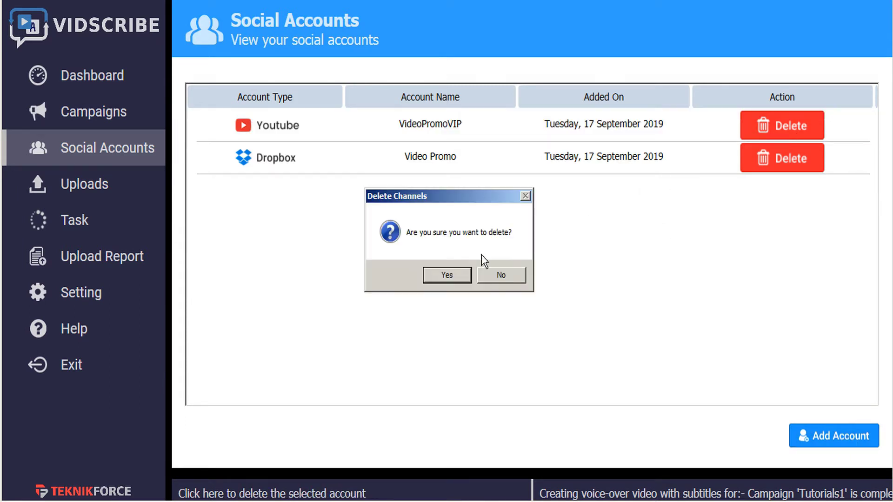
left_click(439, 273)
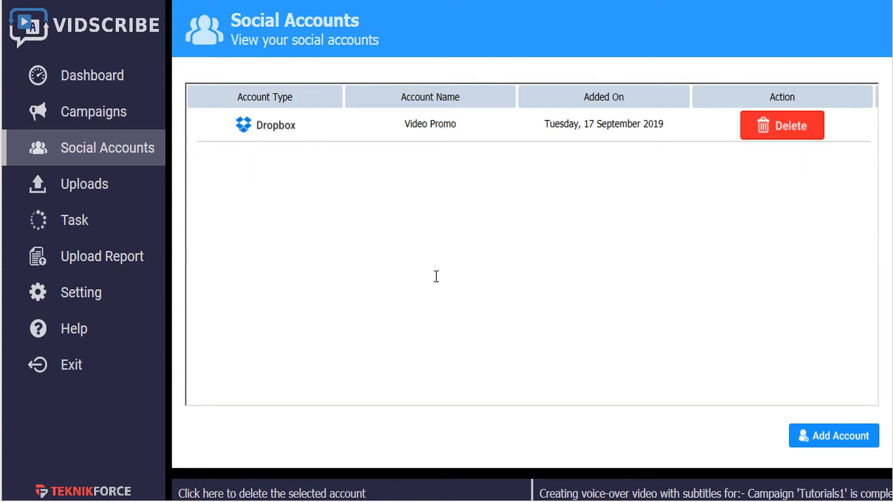
left_click(841, 438)
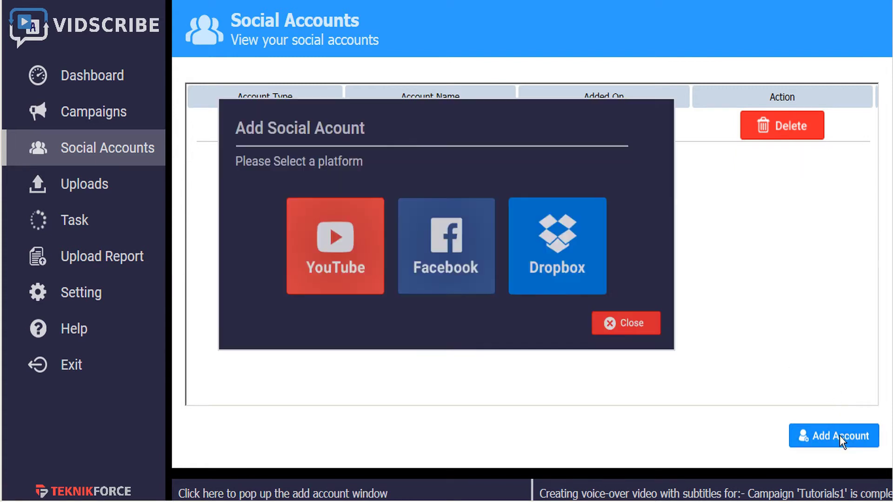
- Connect YouTube by signing in with the Google account's e-mail and password and allowing access
left_click(361, 279)
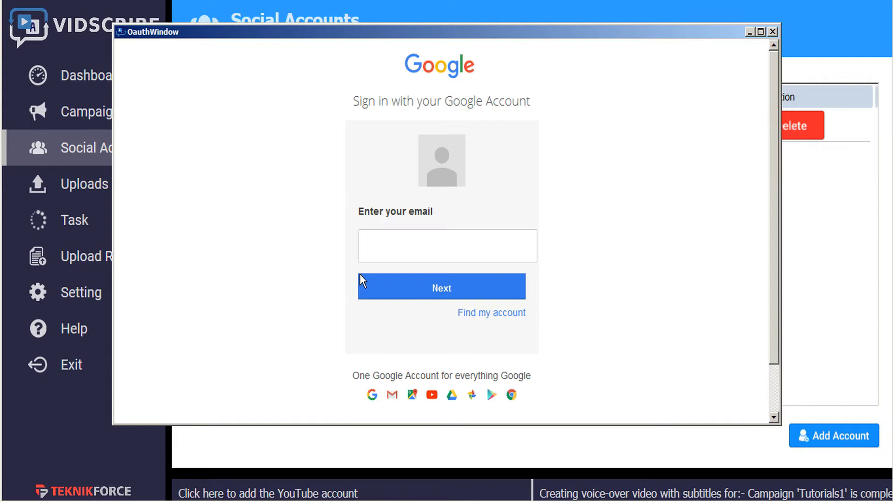
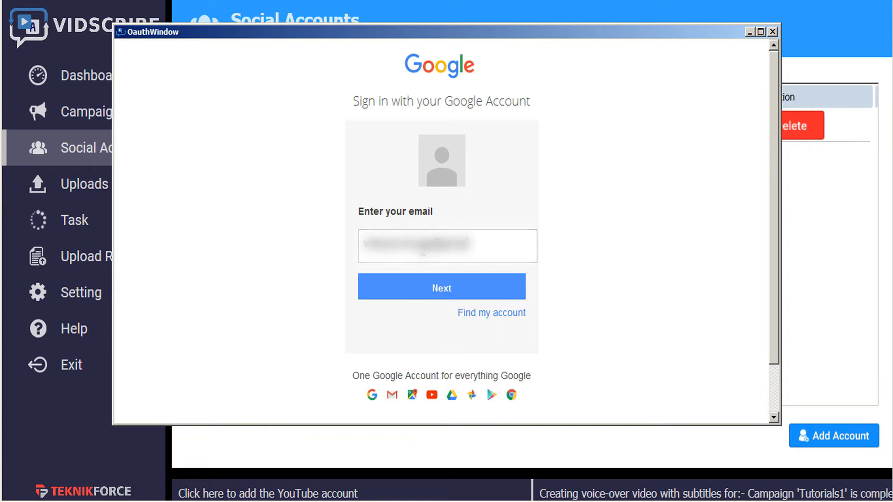
left_click(433, 287)
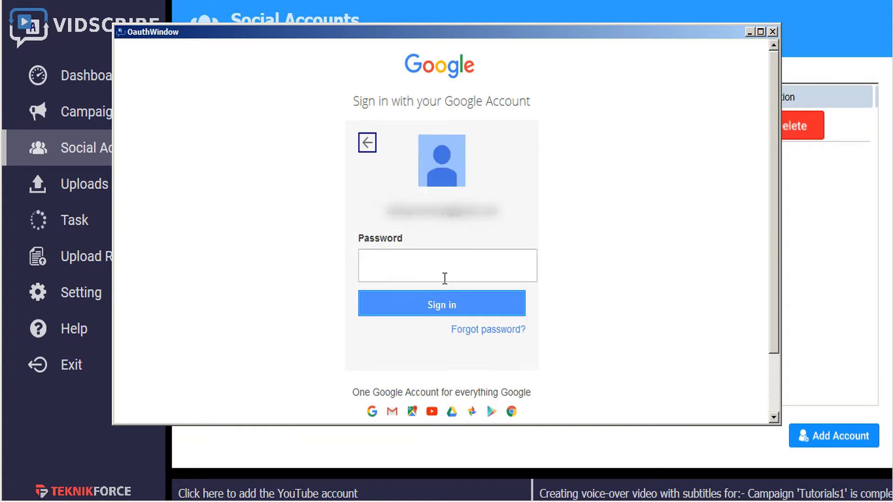
type("••••••••••••")
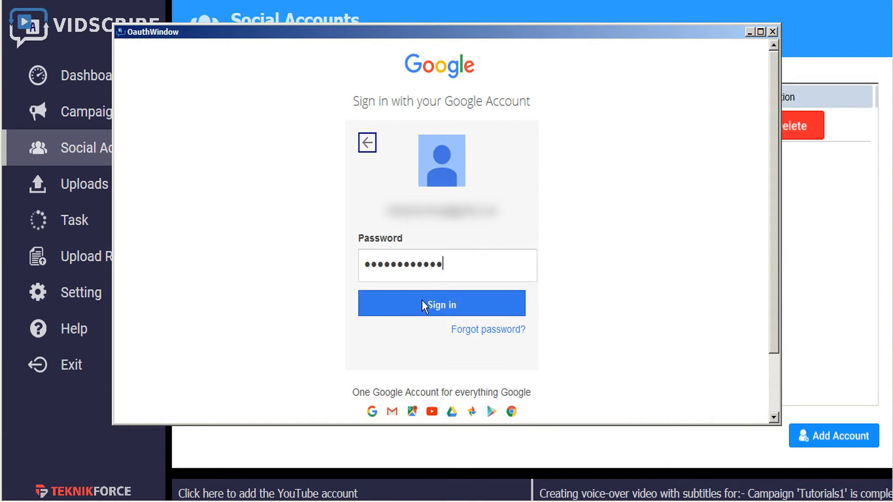
left_click(422, 300)
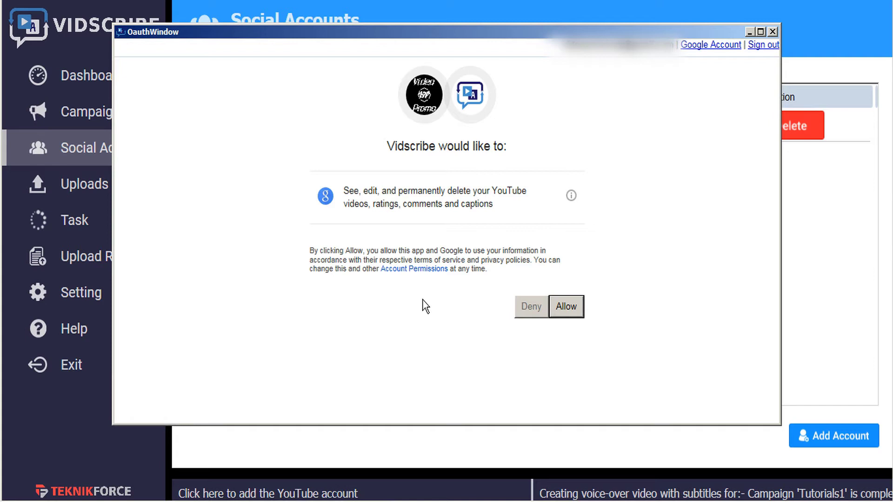
left_click(571, 306)
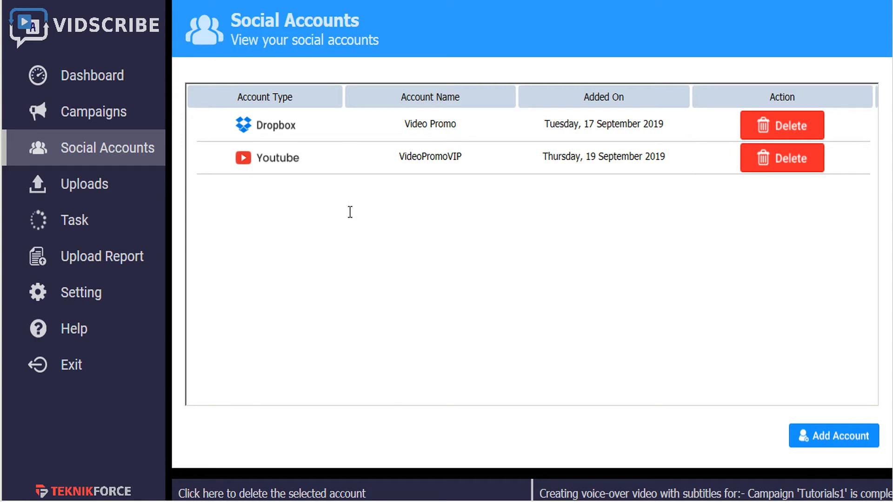
- On the Upload Video page, select campaign Tutorials1 and the video welcome dutch.mp4
left_click(82, 189)
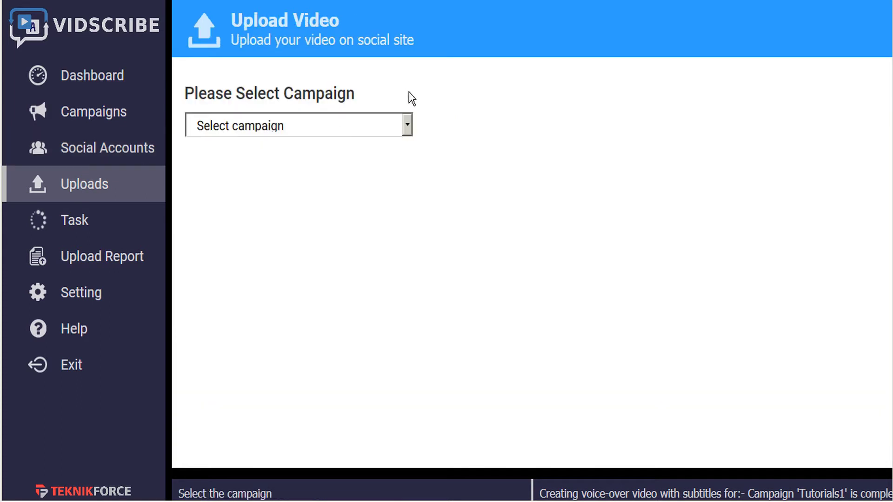
left_click(397, 130)
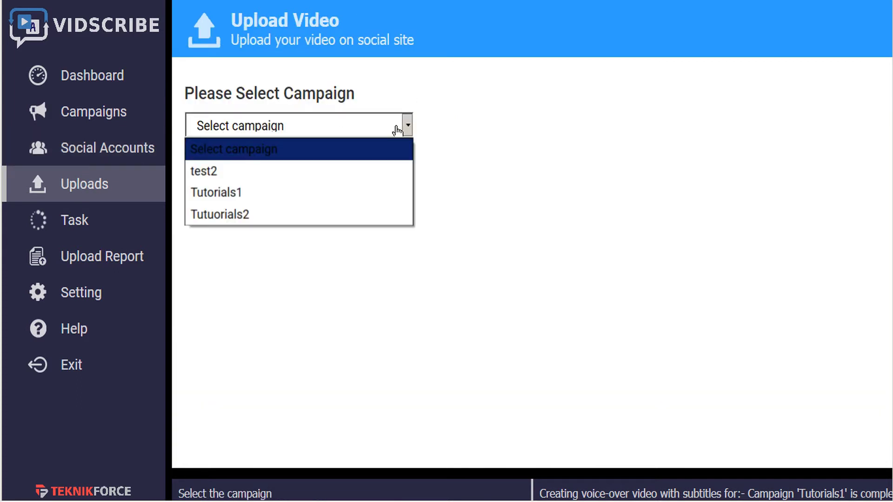
left_click(358, 192)
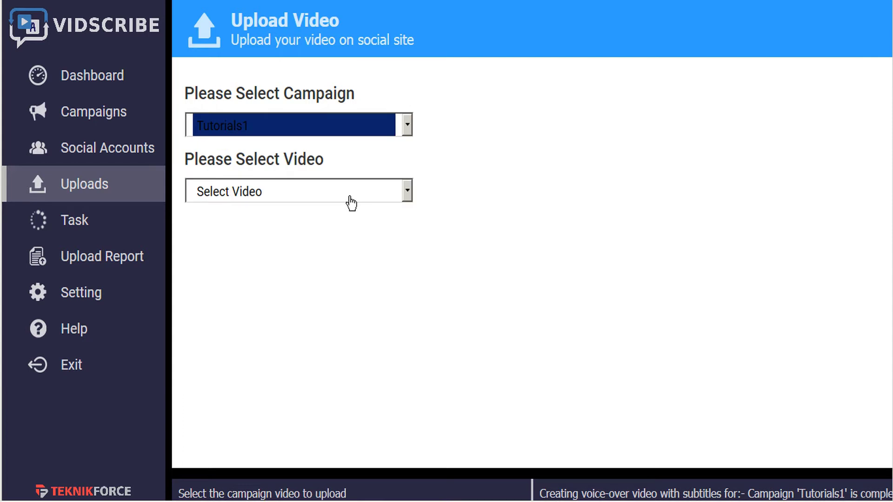
left_click(350, 200)
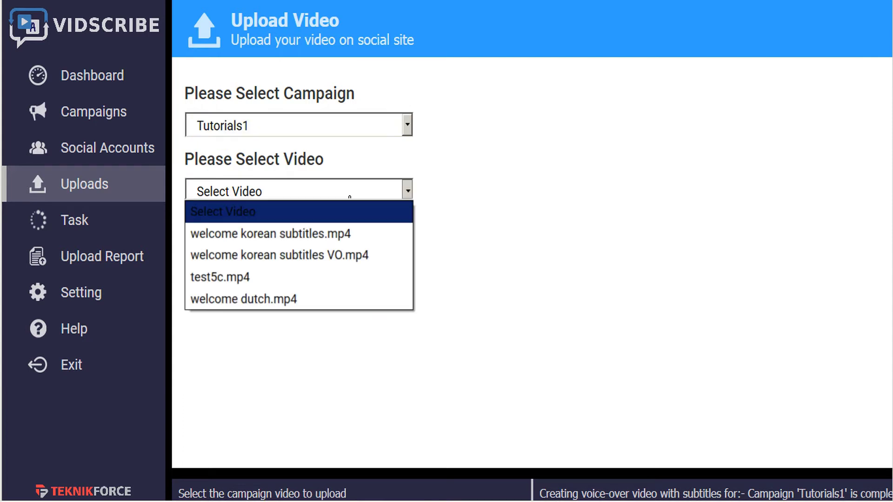
left_click(276, 305)
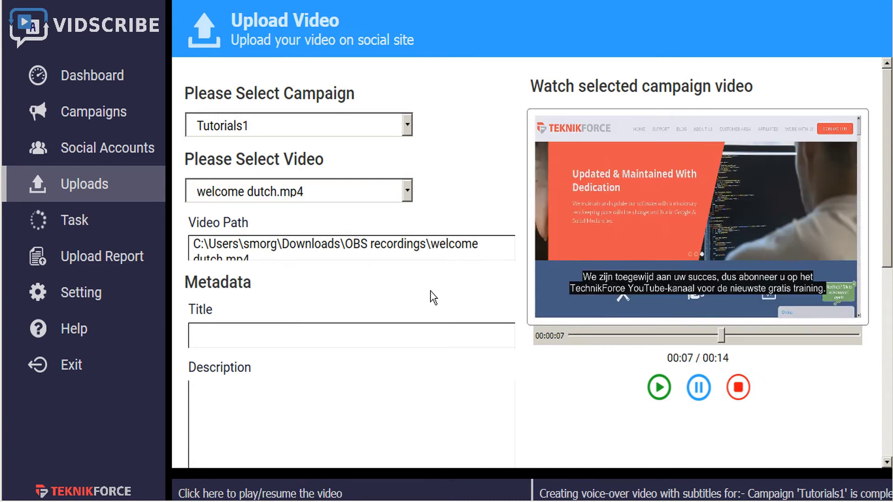
scroll(433, 298, "down", 3)
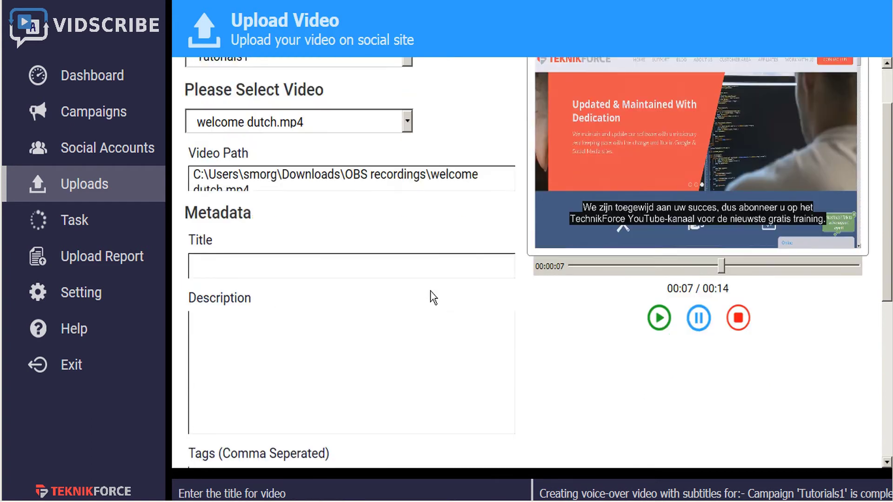
scroll(432, 291, "down", 1)
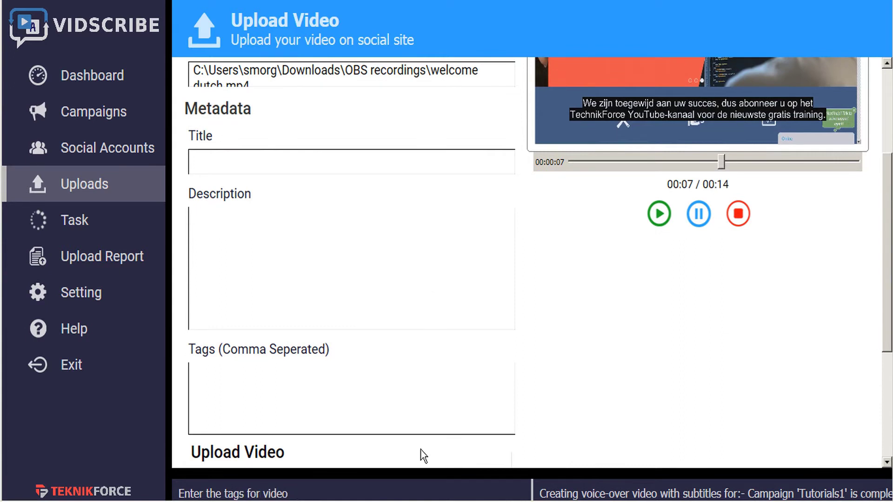
- Translate the sample text 'Welcome to TeknikForce' into Dutch
mouse_move(420, 477)
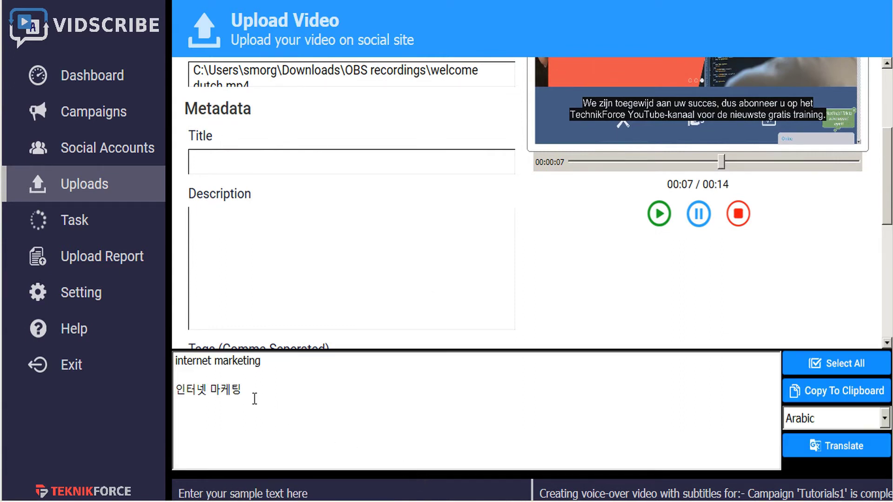
left_click_drag(253, 388, 137, 363)
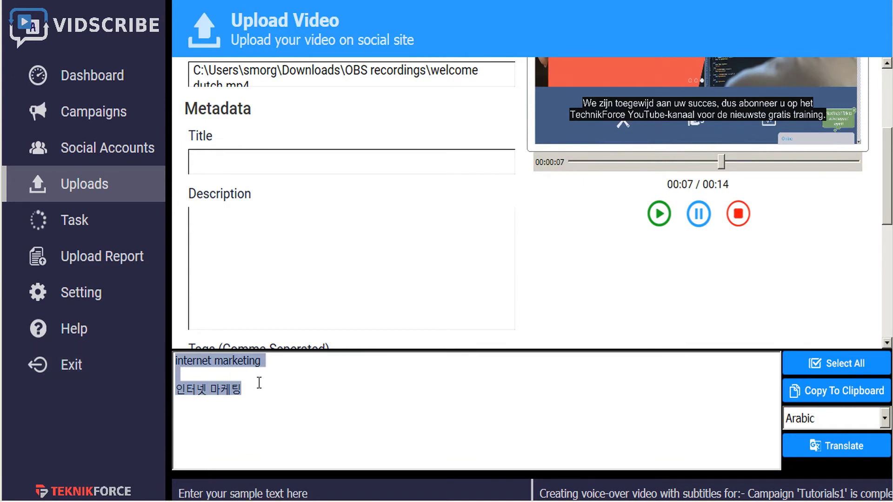
type("Welcome")
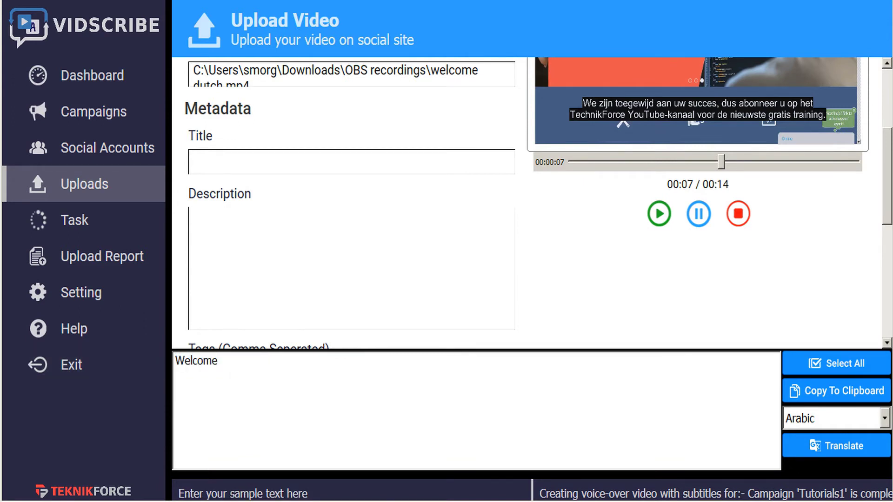
type(" to TeknikFor")
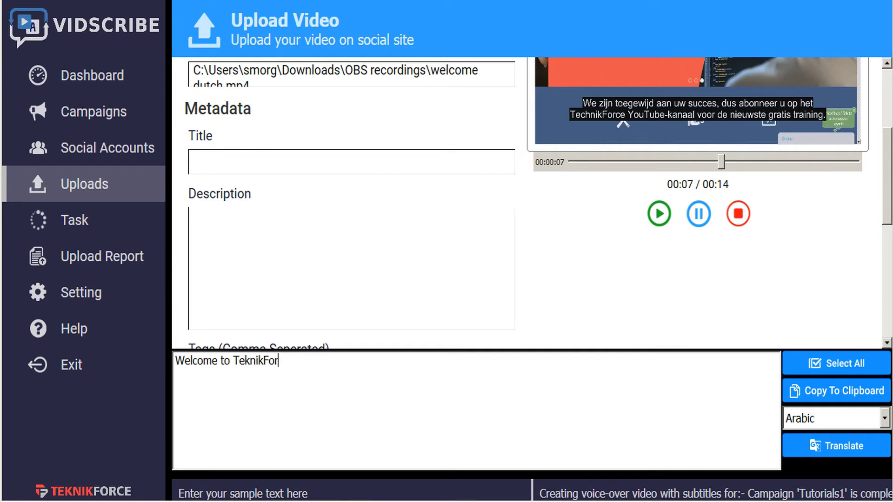
type("ce")
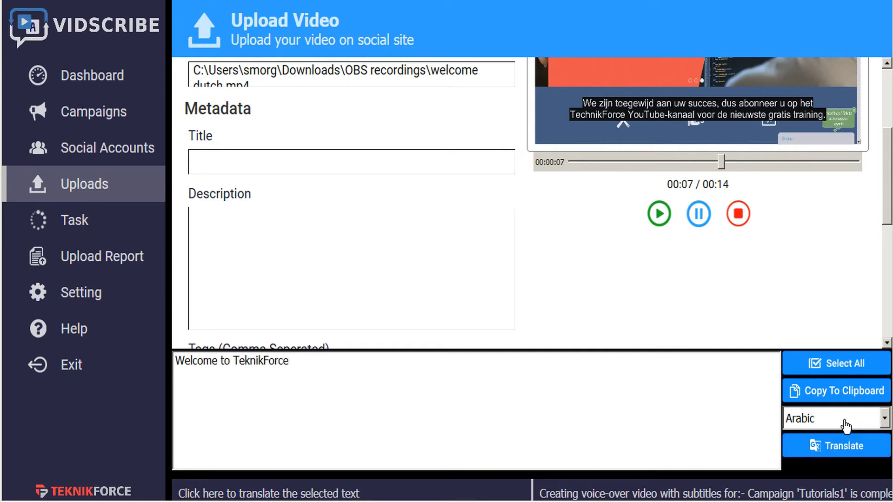
left_click(845, 423)
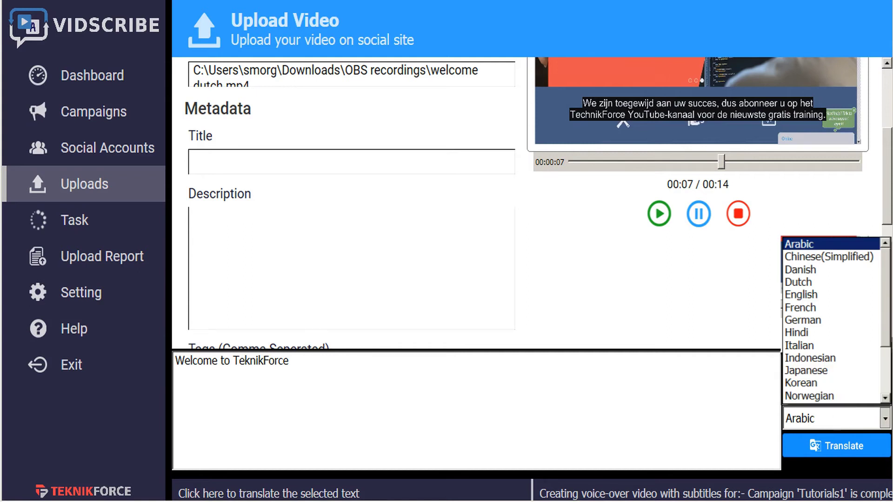
left_click(798, 282)
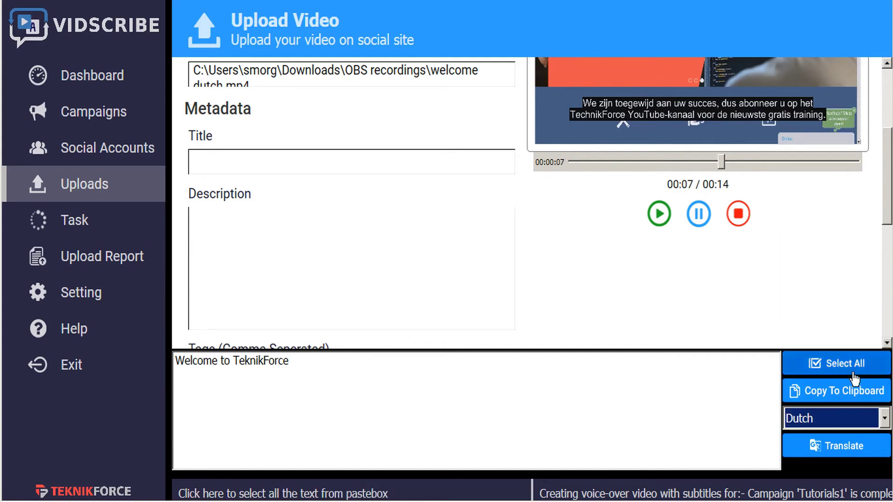
left_click(841, 447)
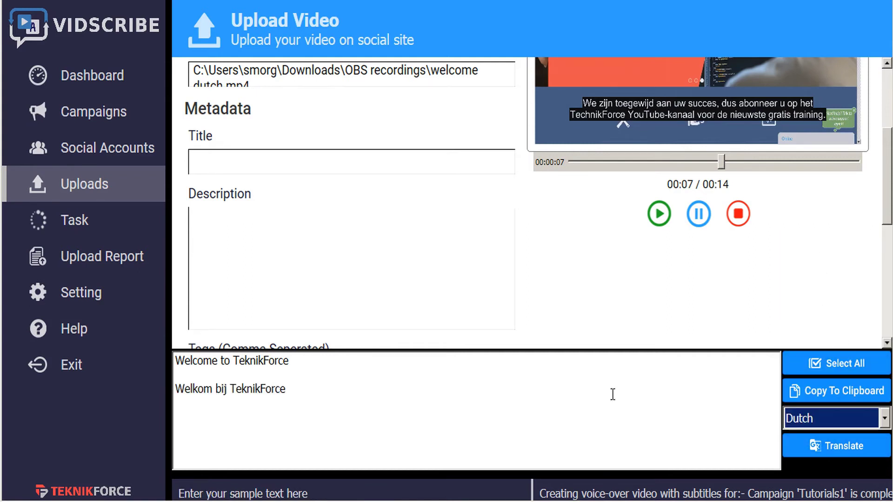
double_click(251, 389)
left_click(252, 389)
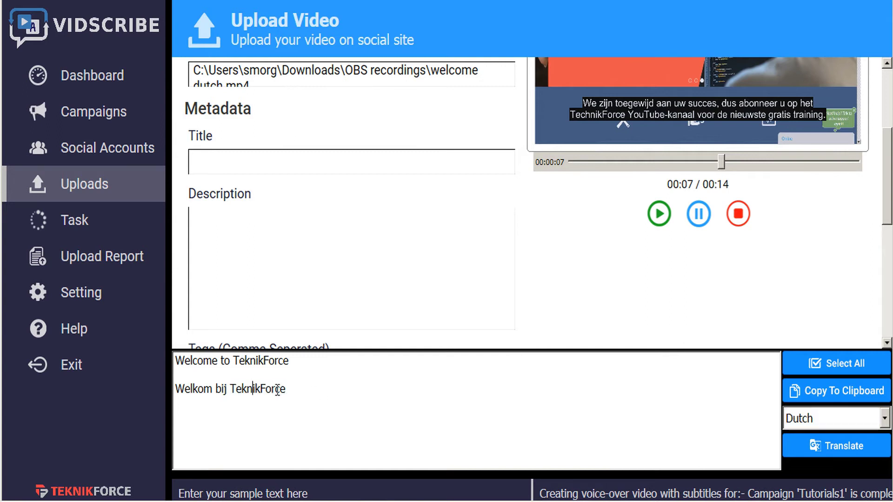
left_click_drag(289, 390, 156, 397)
key("ctrl+c")
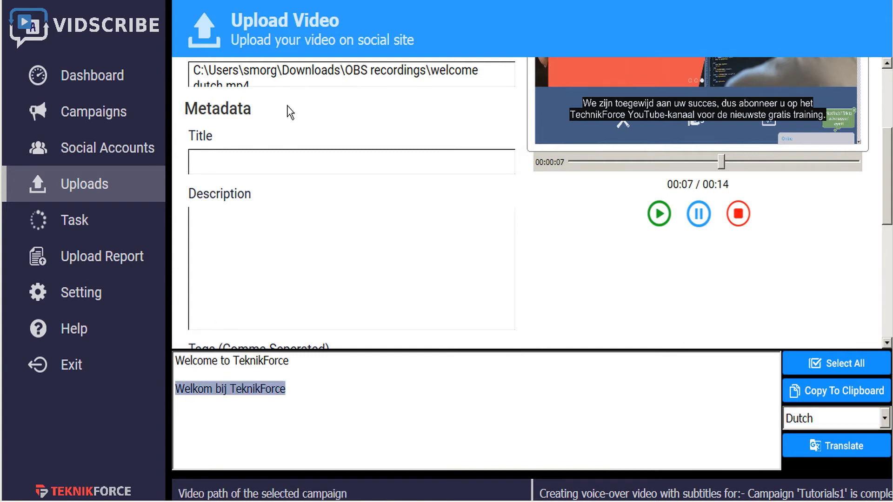
left_click(263, 160)
key("ctrl+v")
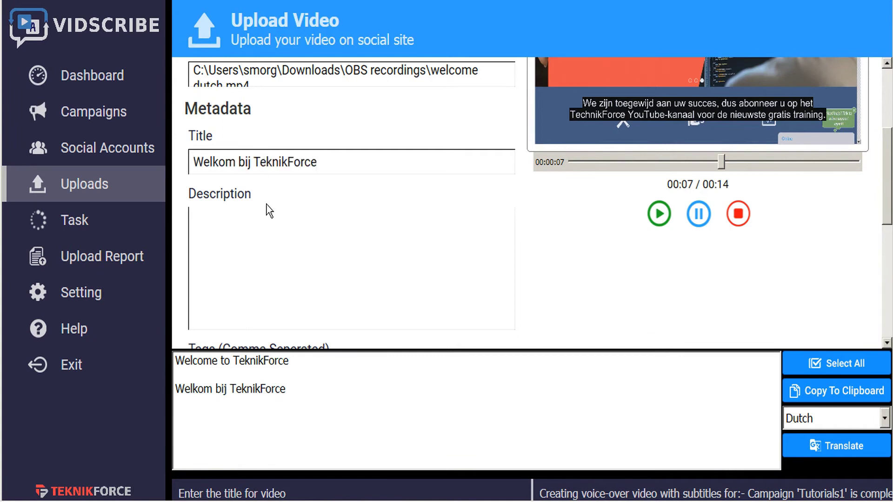
left_click(261, 261)
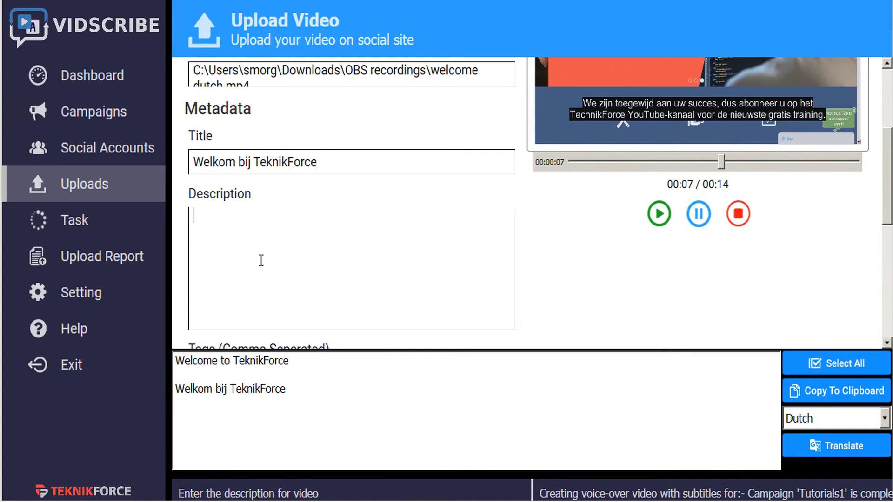
key("ctrl+v")
key("Return")
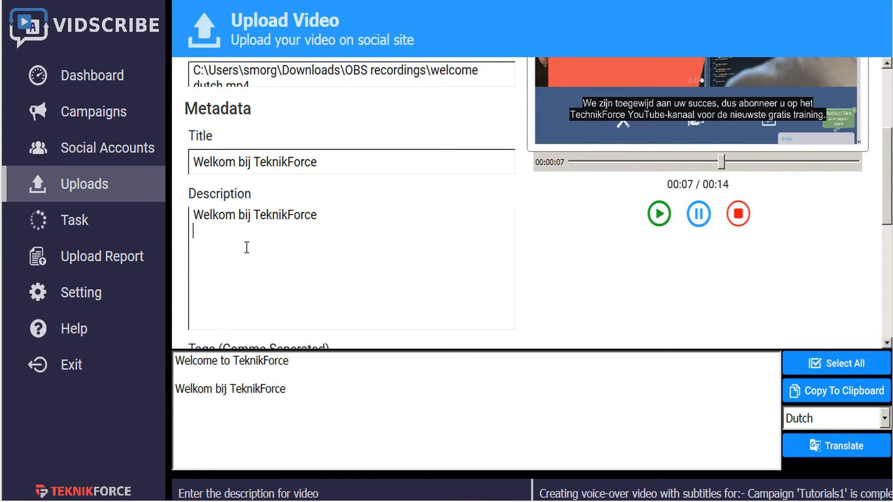
type("http://teknikforce.com")
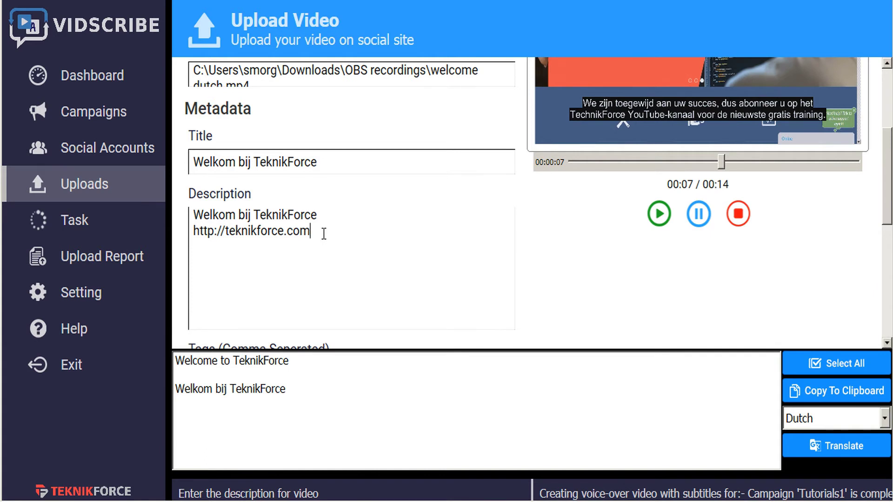
scroll(324, 233, "down", 1)
- Translate 'internet marketing' into Dutch and paste 'internetmarketing' into the Tags field
scroll(324, 233, "down", 2)
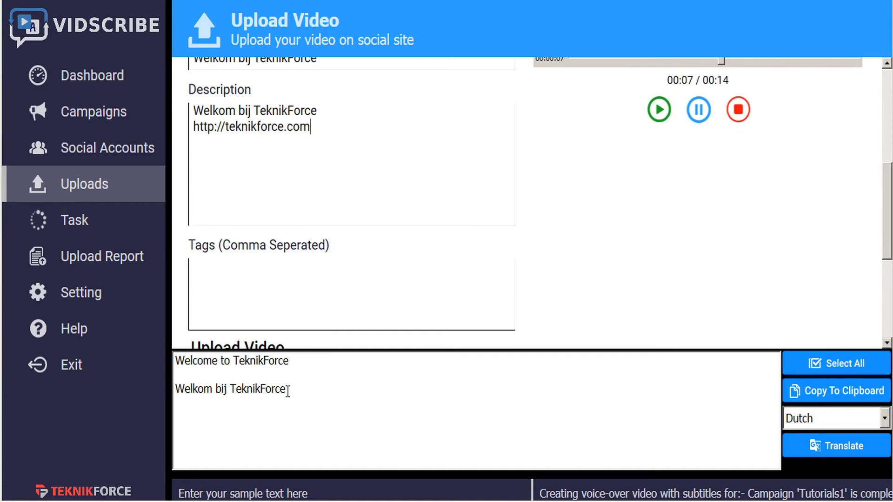
left_click_drag(287, 389, 175, 361)
type("inte")
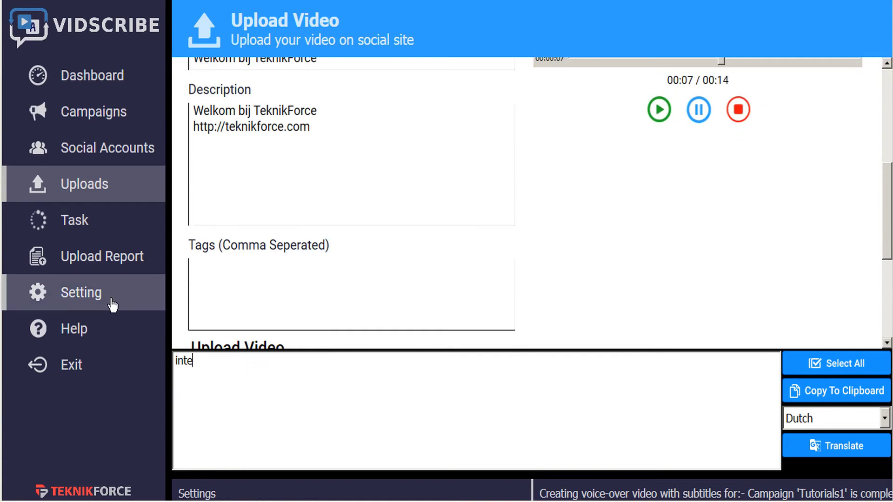
type("rnet marketing")
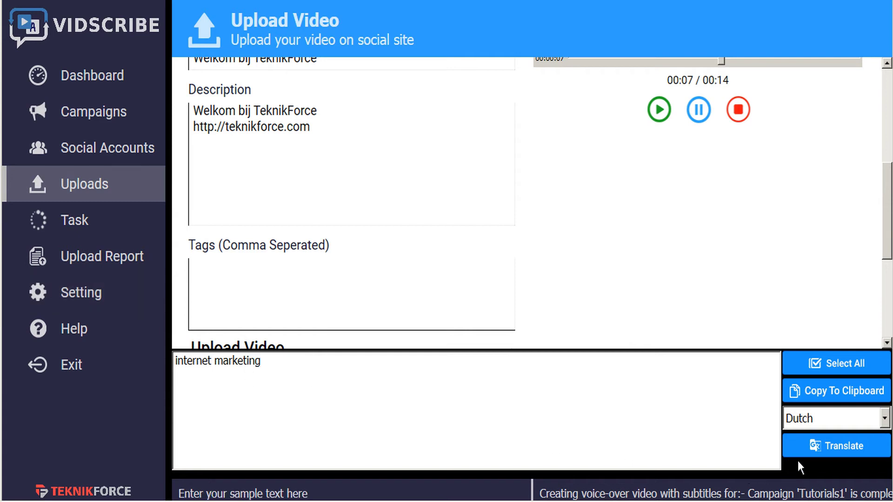
left_click(815, 454)
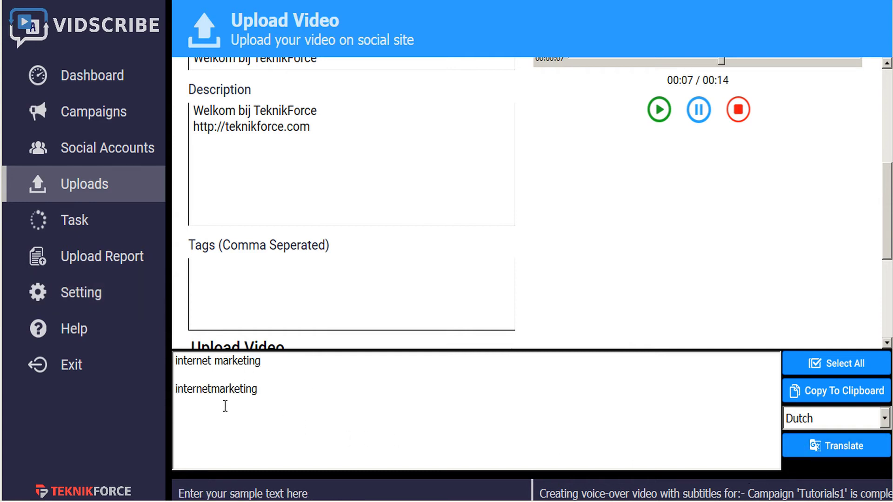
double_click(217, 390)
key("ctrl+c")
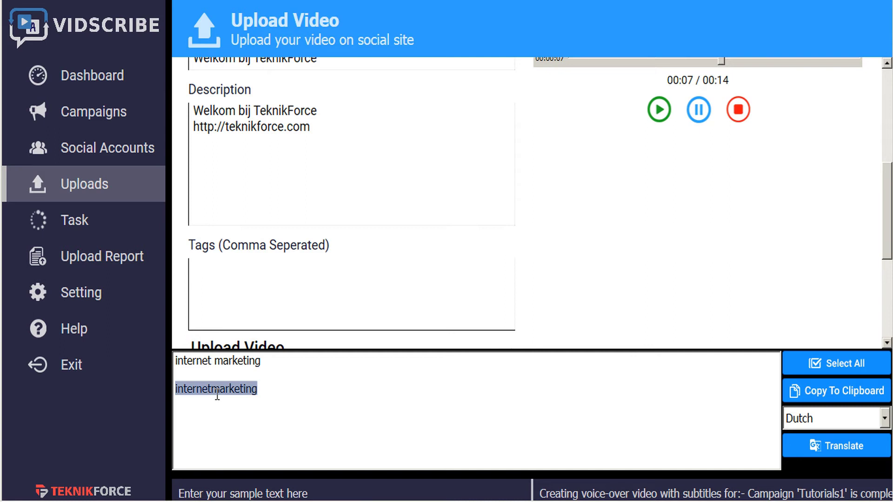
left_click(283, 285)
key("ctrl+v")
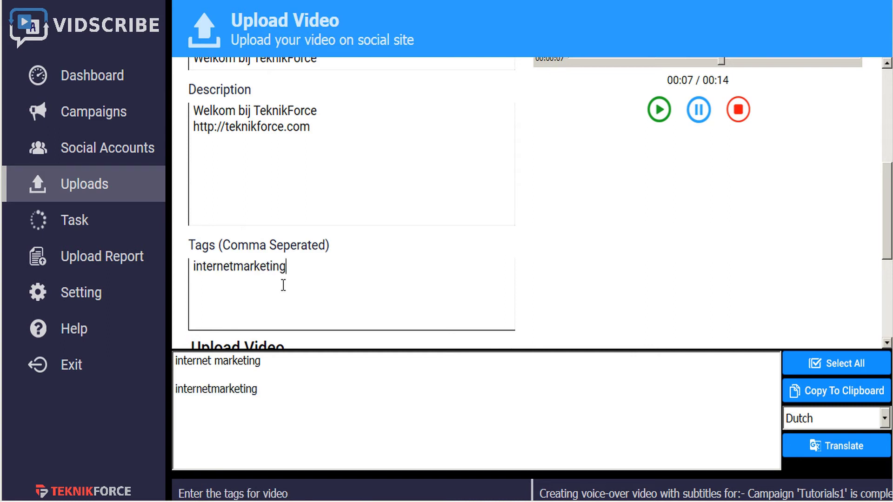
scroll(371, 259, "down", 4)
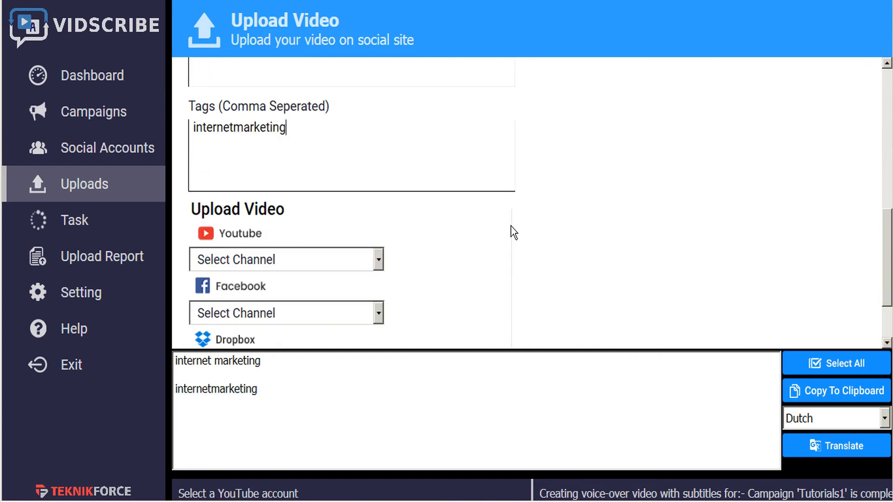
- Upload to YouTube channel VideoPromoVIP and Dropbox account Video Promo, leaving Facebook without a channel
scroll(514, 232, "down", 3)
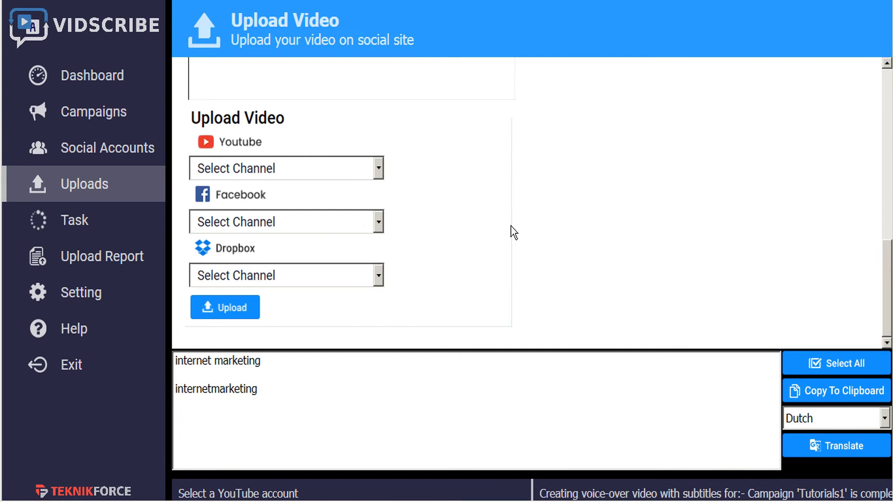
left_click(379, 171)
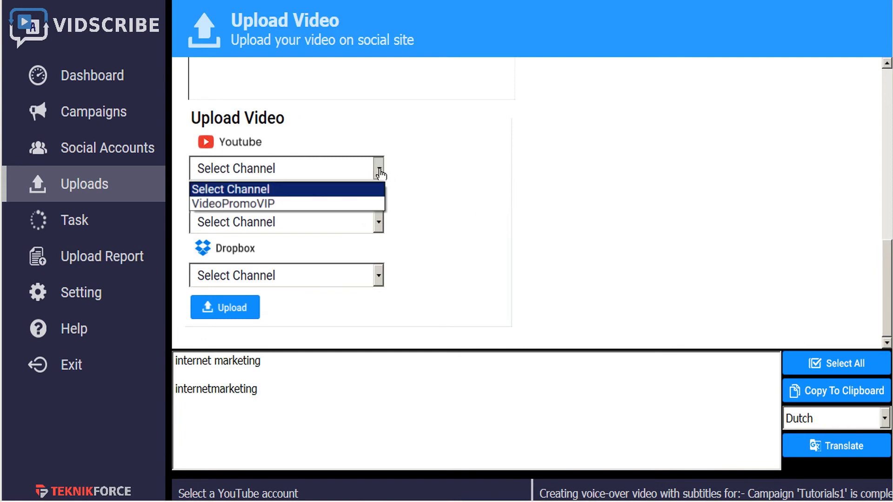
left_click(327, 205)
left_click(355, 226)
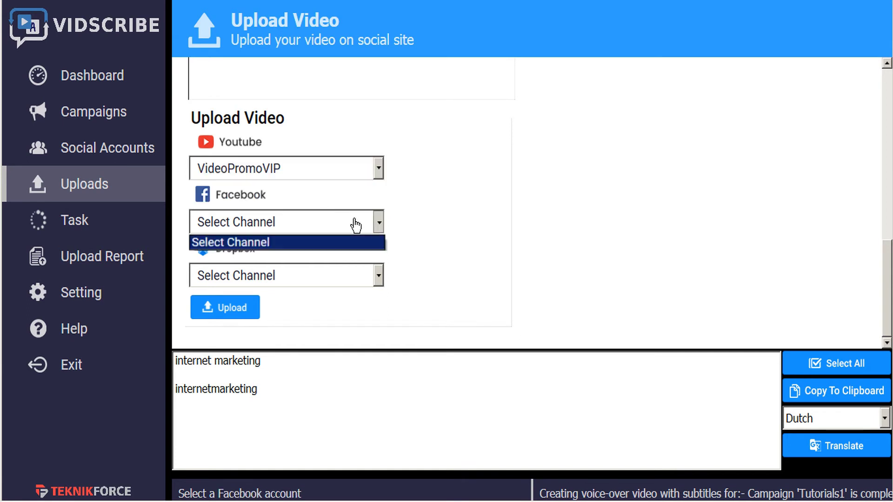
left_click(341, 246)
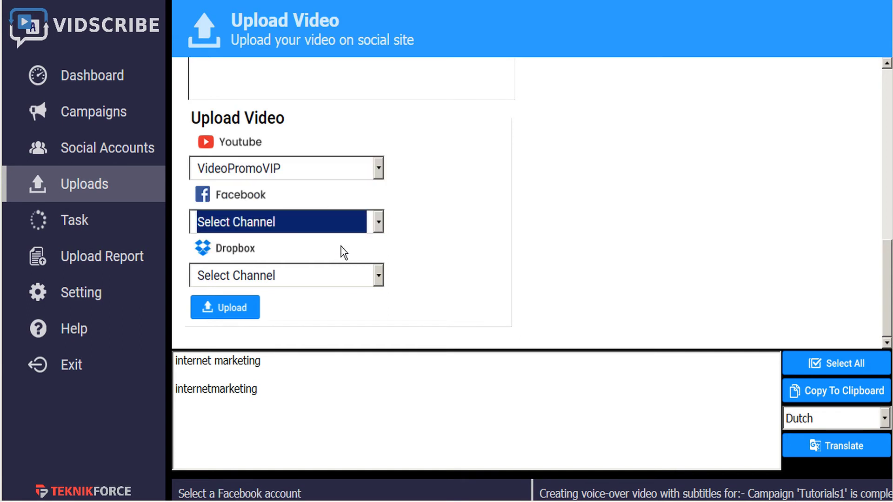
left_click(379, 278)
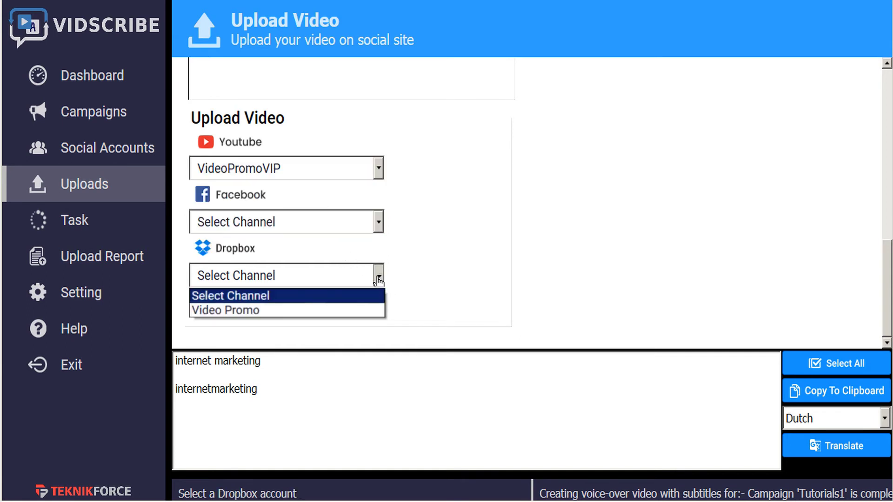
left_click(307, 310)
left_click(230, 311)
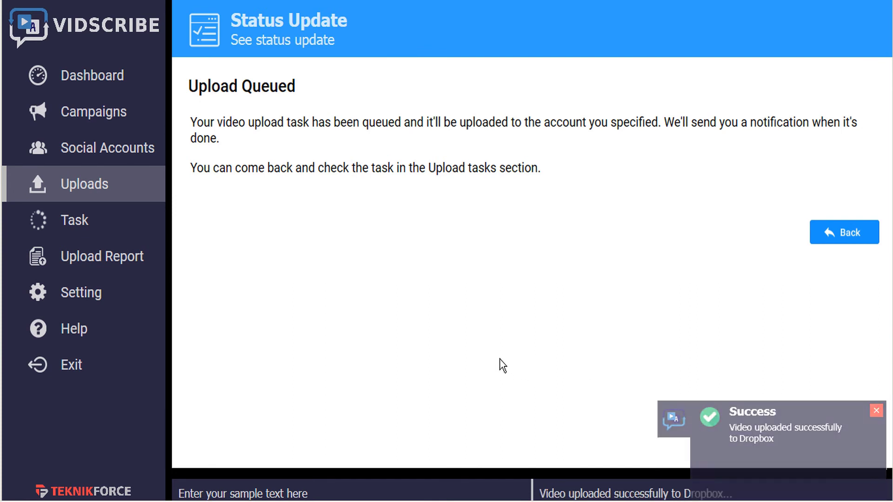
- Open the Upload Report listing the Welkom bij TeknikForce uploads
left_click(122, 263)
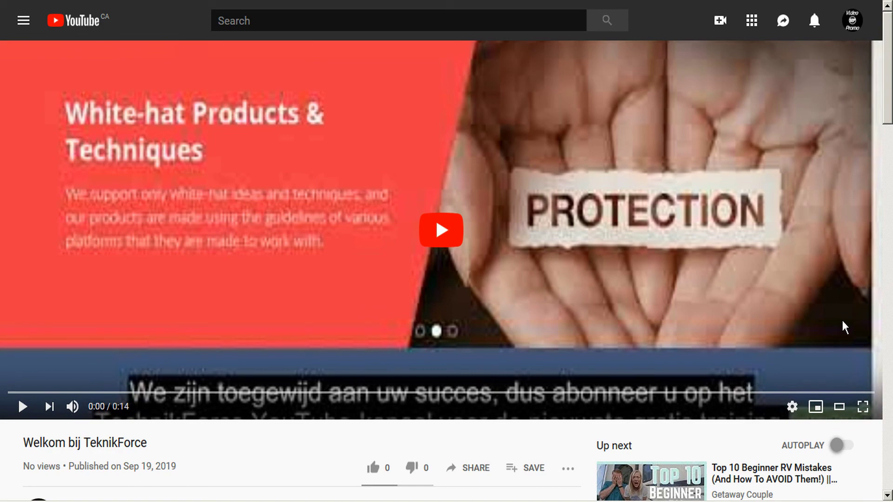
key("alt+F4")
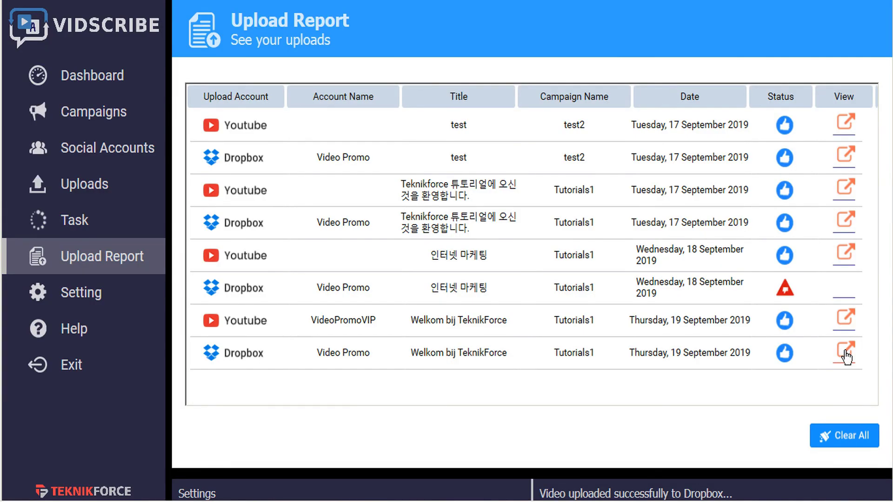
- View the Dropbox copy of welcome dutch.mp4 from its Upload Report row
left_click(846, 352)
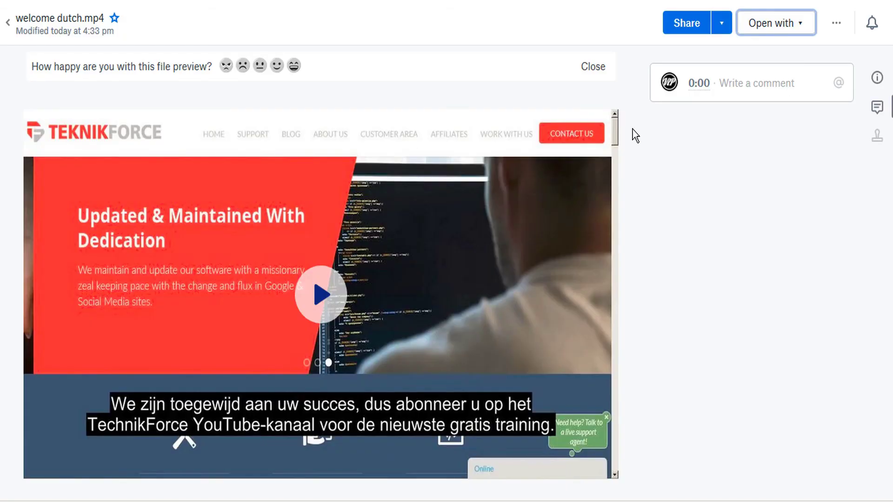